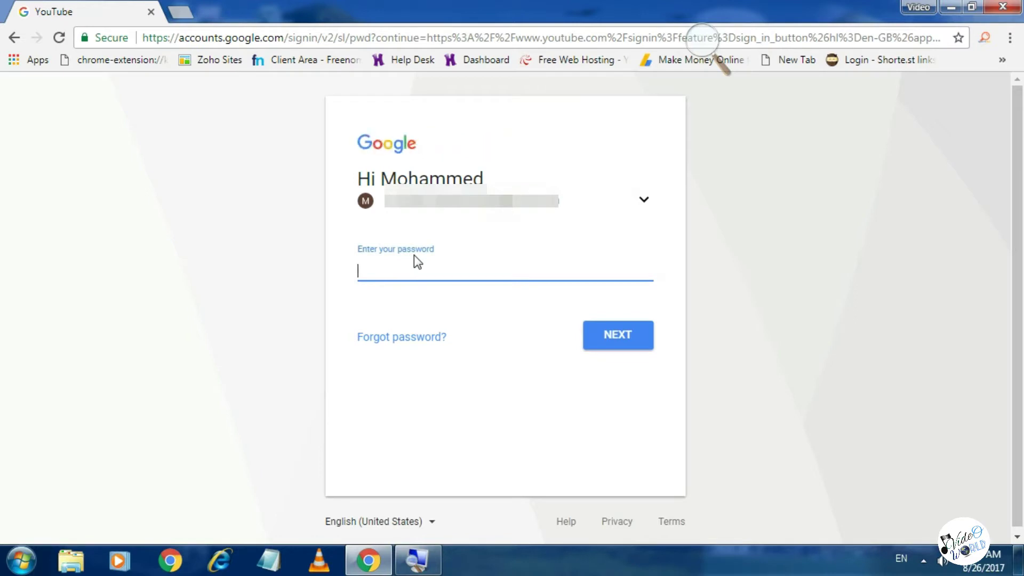
Step: Enter the Google account password, correcting mistypes, and submit it to sign in
{"action": "type", "text": "******"}
{"action": "key", "text": "BackSpace"}
{"action": "key", "text": "BackSpace"}
{"action": "key", "text": "BackSpace"}
{"action": "key", "text": "BackSpace"}
{"action": "key", "text": "BackSpace"}
{"action": "key", "text": "BackSpace"}
{"action": "key", "text": "BackSpace"}
{"action": "key", "text": "BackSpace"}
{"action": "key", "text": "BackSpace"}
{"action": "key", "text": "BackSpace"}
{"action": "key", "text": "BackSpace"}
{"action": "key", "text": "BackSpace"}
{"action": "key", "text": "BackSpace"}
{"action": "type", "text": "*"}
{"action": "key", "text": "BackSpace"}
{"action": "type", "text": "******"}
{"action": "key", "text": "Return"}
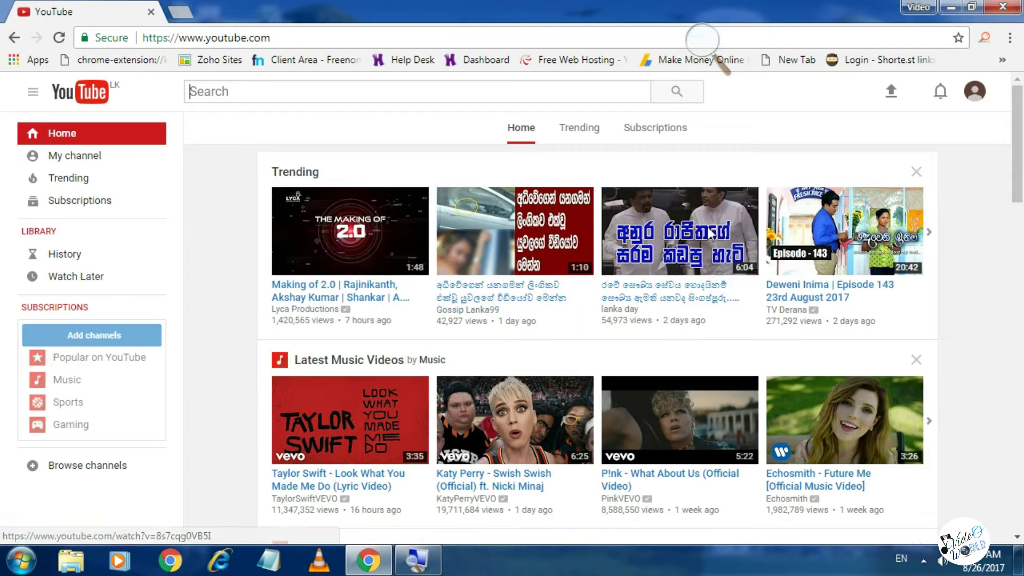
Step: Cancel the 'Use YouTube as' channel prompt from My channel and open the avatar account menu
{"action": "left_click", "coordinate": [81, 157]}
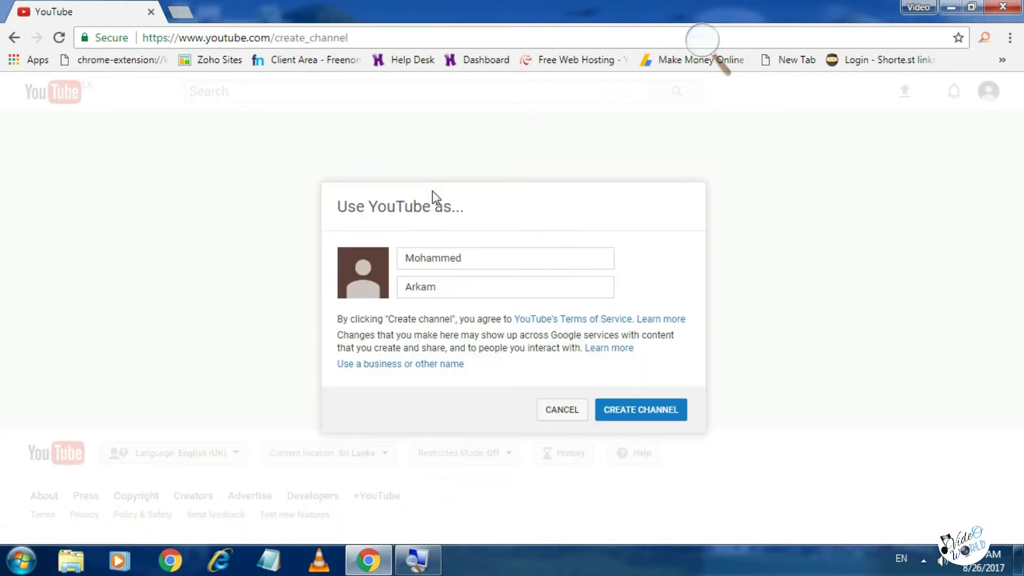
{"action": "left_click", "coordinate": [562, 414]}
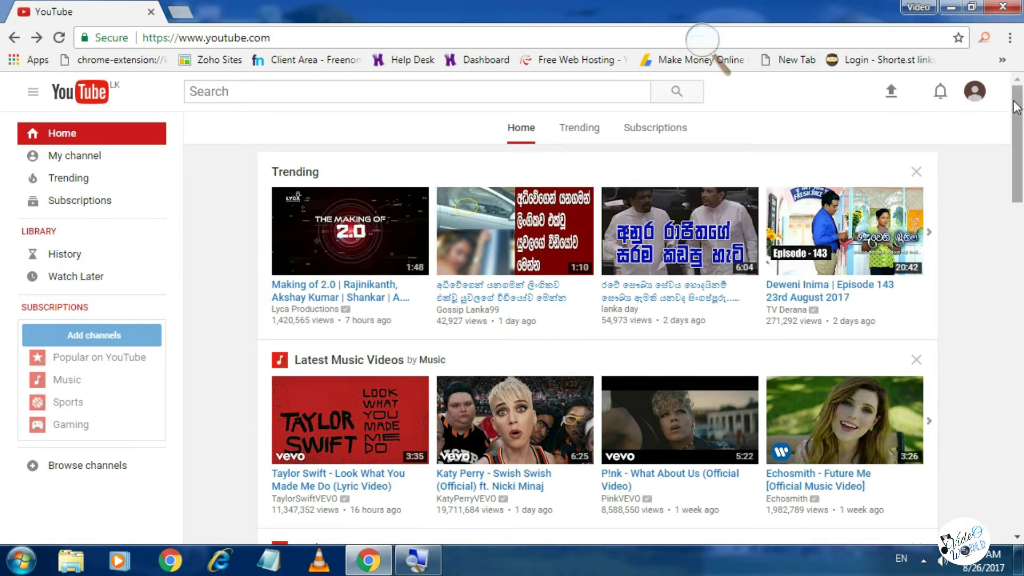
{"action": "left_click", "coordinate": [977, 93]}
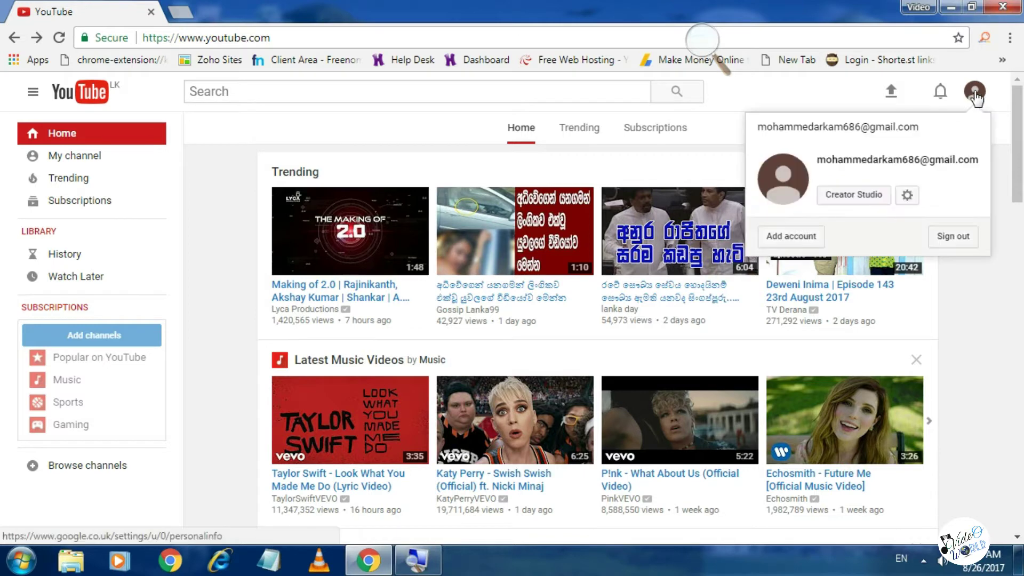
Step: From account settings, create a new channel with first name 'video' and surname 'tech'
{"action": "left_click", "coordinate": [908, 198]}
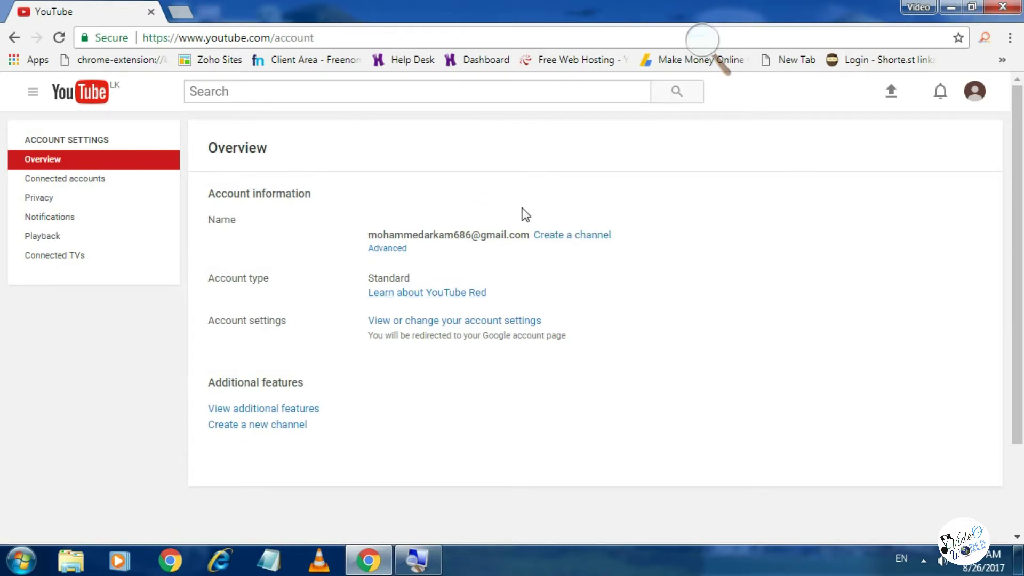
{"action": "left_click", "coordinate": [571, 242]}
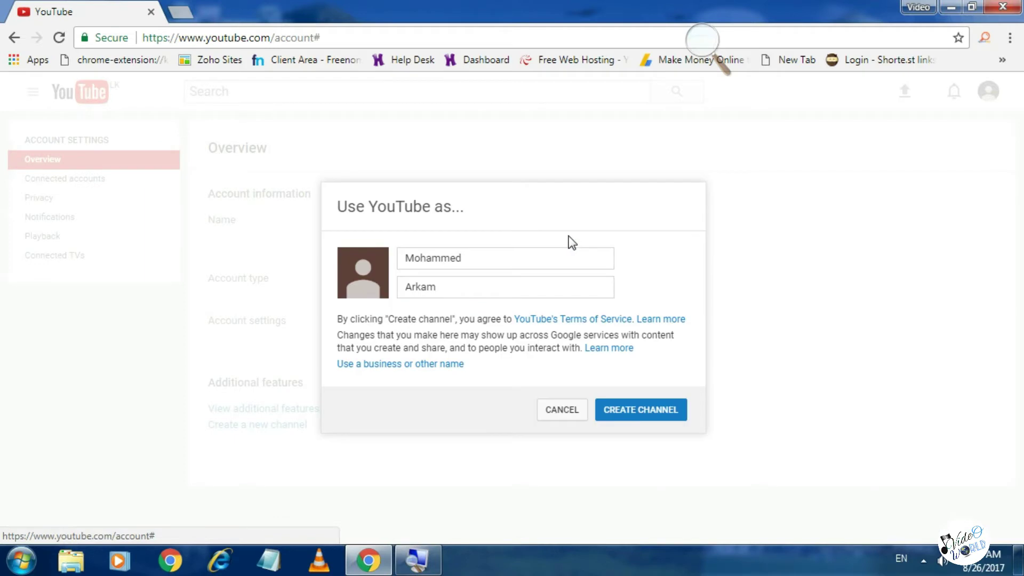
{"action": "left_click", "coordinate": [504, 259]}
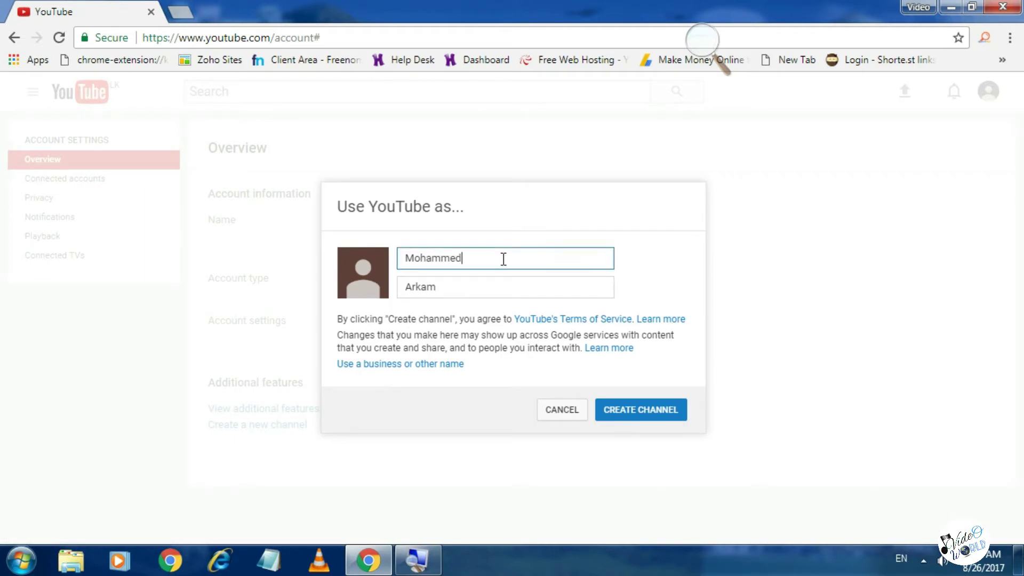
{"action": "key", "text": "BackSpace"}
{"action": "key", "text": "BackSpace"}
{"action": "key", "text": "BackSpace"}
{"action": "key", "text": "BackSpace"}
{"action": "key", "text": "BackSpace"}
{"action": "key", "text": "BackSpace"}
{"action": "key", "text": "BackSpace"}
{"action": "key", "text": "BackSpace"}
{"action": "left_click", "coordinate": [488, 285]}
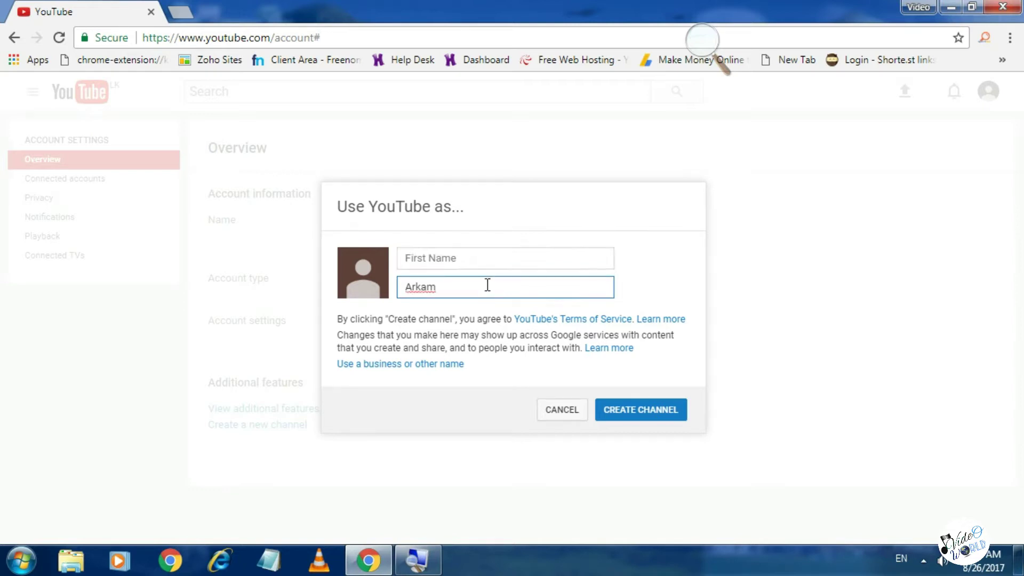
{"action": "key", "text": "BackSpace"}
{"action": "key", "text": "BackSpace"}
{"action": "key", "text": "BackSpace"}
{"action": "key", "text": "BackSpace"}
{"action": "key", "text": "BackSpace"}
{"action": "left_click", "coordinate": [464, 261]}
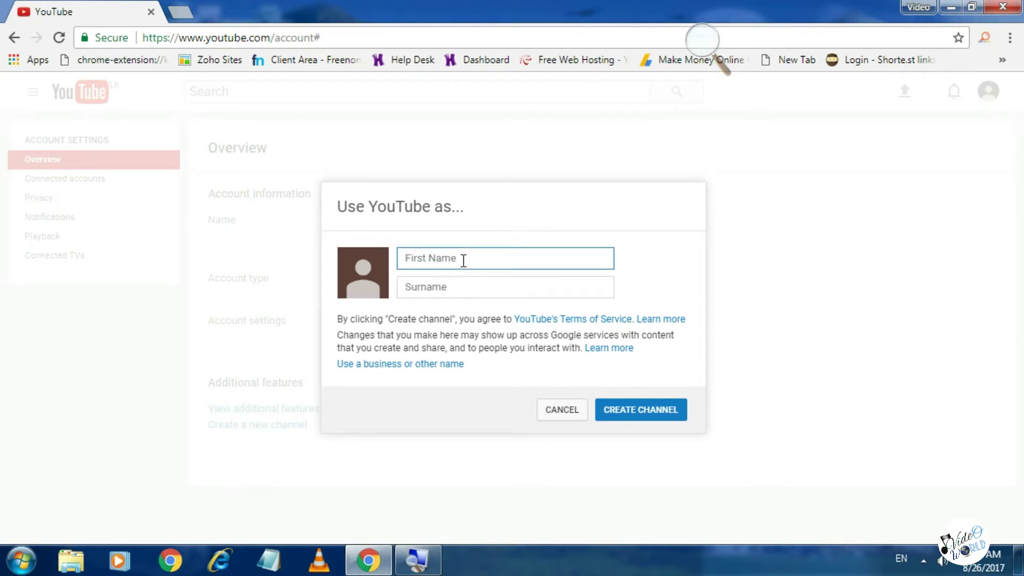
{"action": "type", "text": "video"}
{"action": "left_click", "coordinate": [454, 283]}
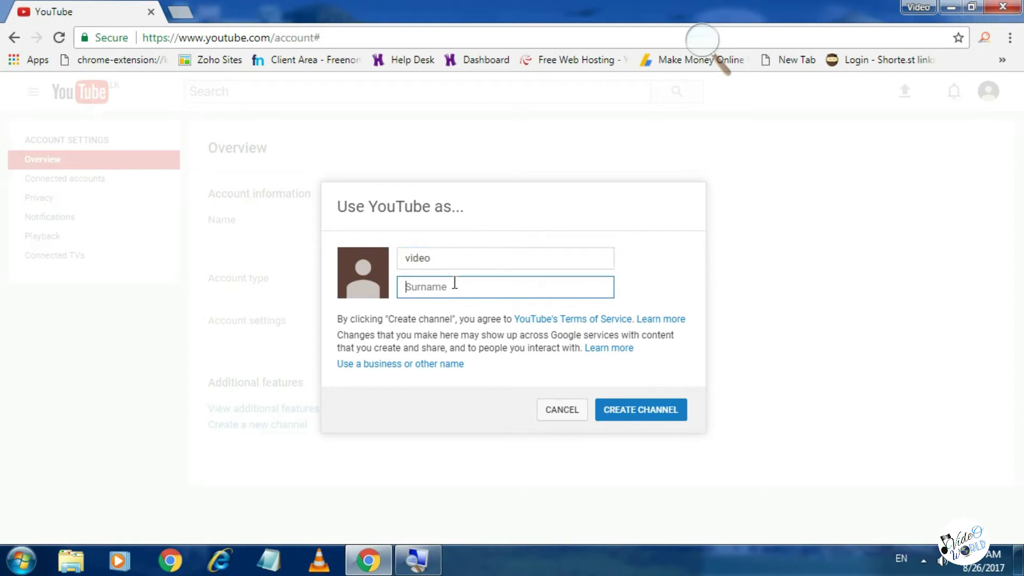
{"action": "type", "text": "tech"}
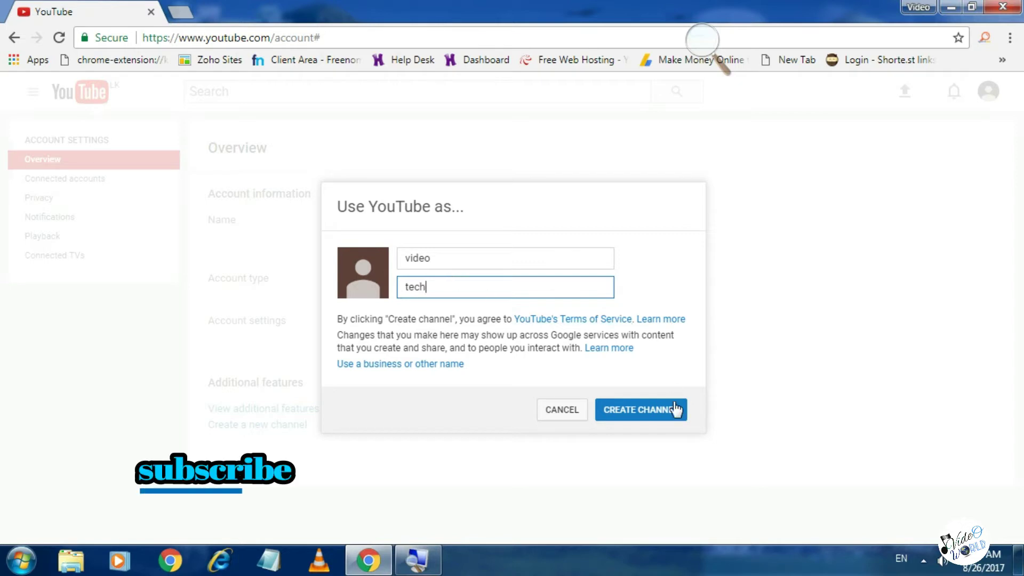
{"action": "left_click", "coordinate": [657, 411]}
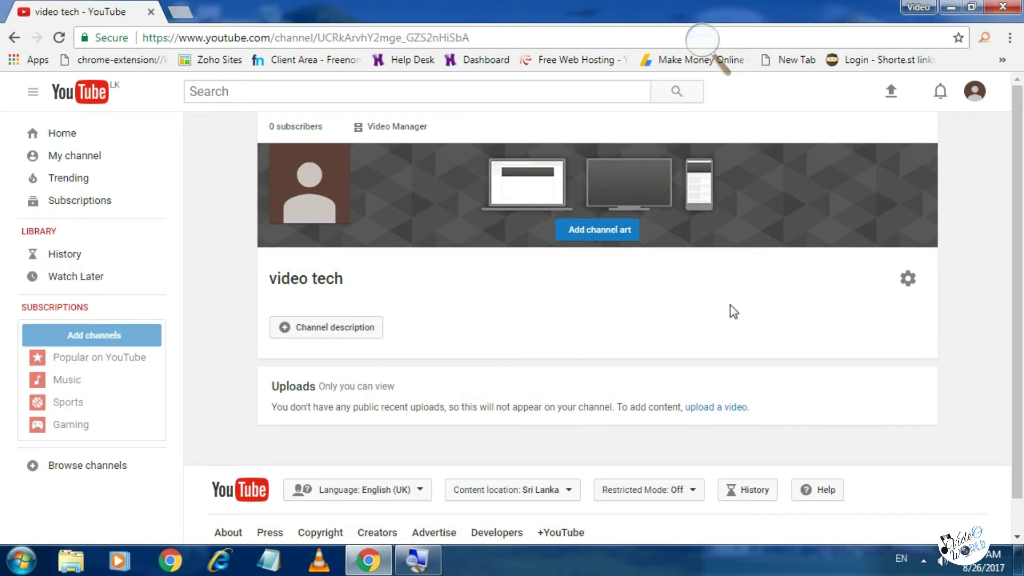
Step: Go through Video Manager to the channel's Status and Features page in Creator Studio
{"action": "scroll", "coordinate": [733, 311], "scroll_direction": "down", "scroll_amount": 1}
{"action": "scroll", "coordinate": [551, 249], "scroll_direction": "up", "scroll_amount": 1}
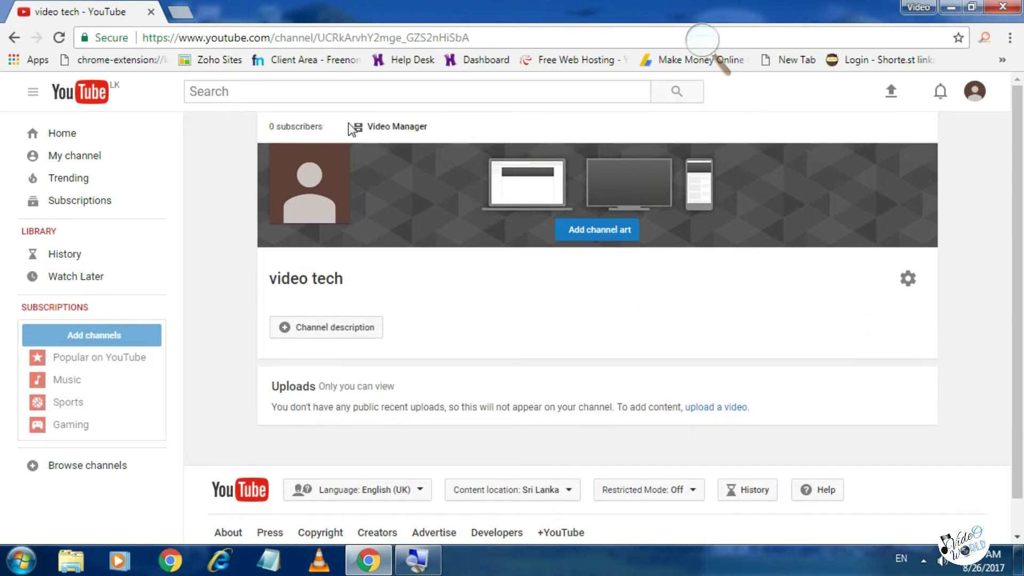
{"action": "left_click", "coordinate": [380, 131]}
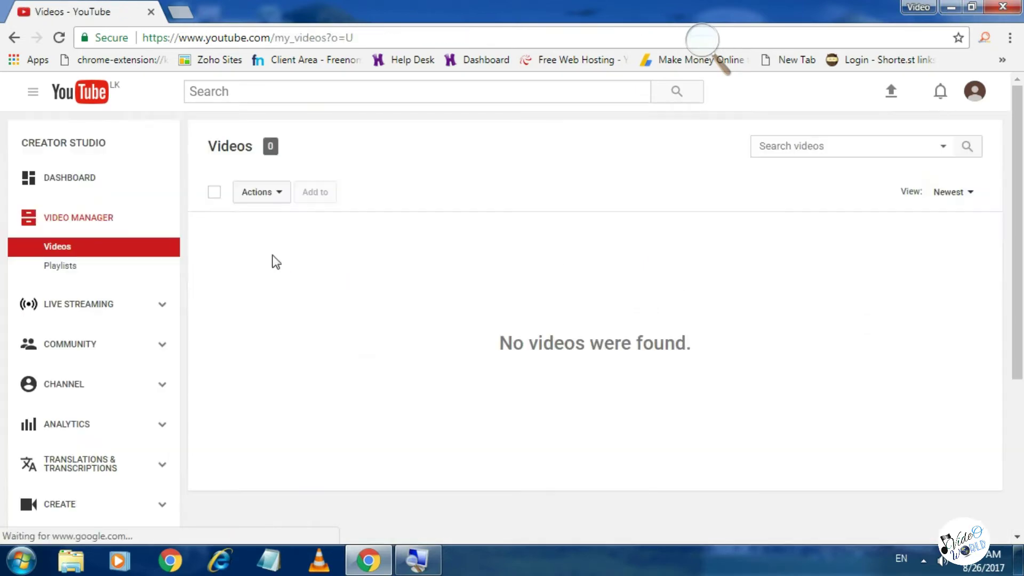
{"action": "scroll", "coordinate": [320, 278], "scroll_direction": "down", "scroll_amount": 2}
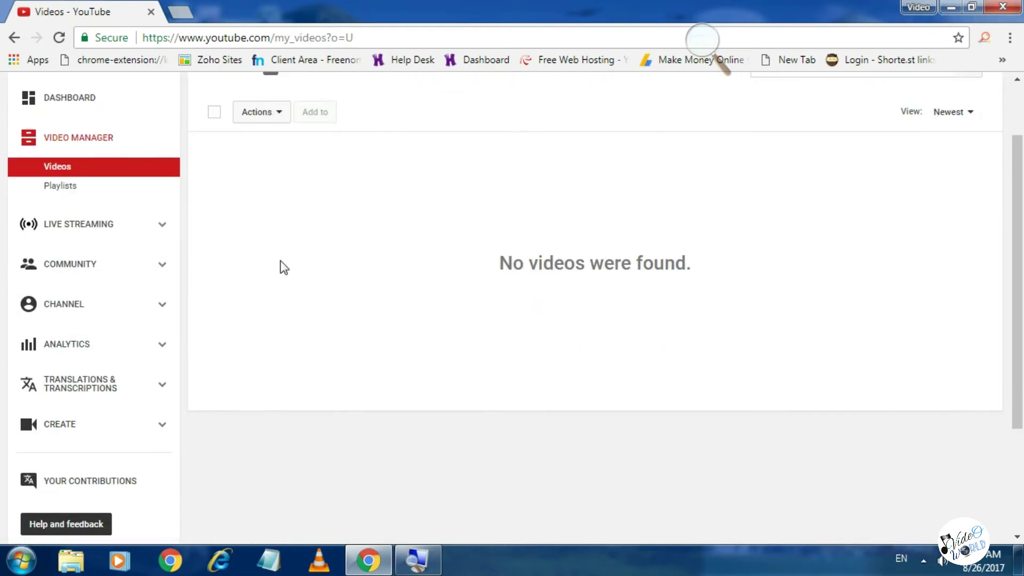
{"action": "left_click", "coordinate": [154, 319]}
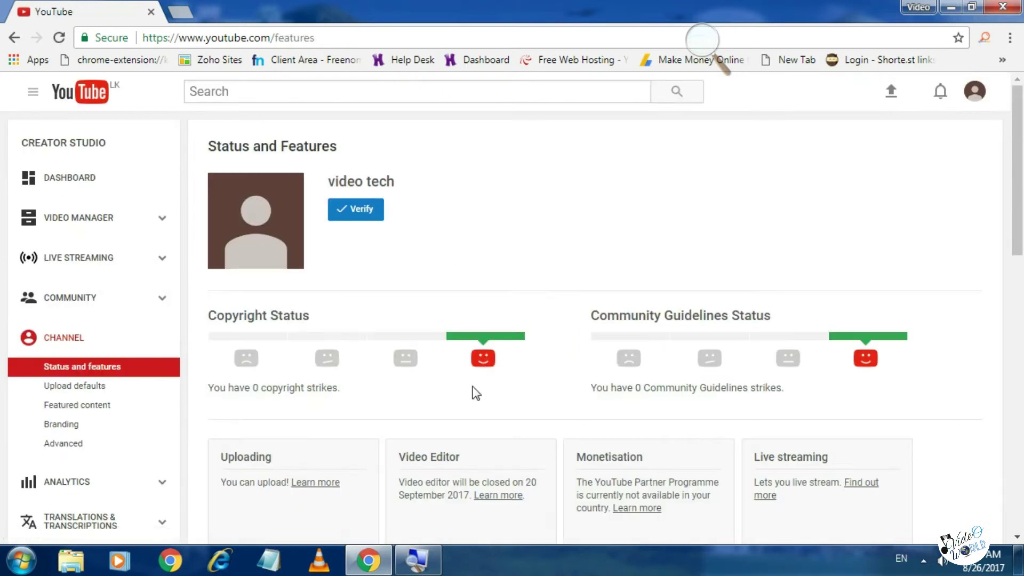
Step: Start channel verification, choosing a text-message code sent to the entered phone number
{"action": "left_click", "coordinate": [368, 214]}
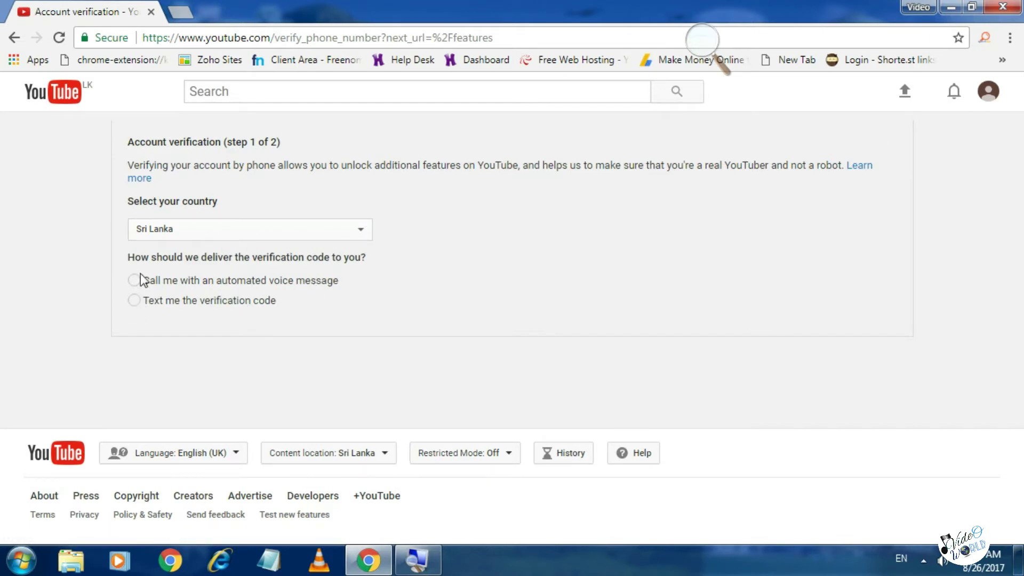
{"action": "left_click", "coordinate": [135, 300]}
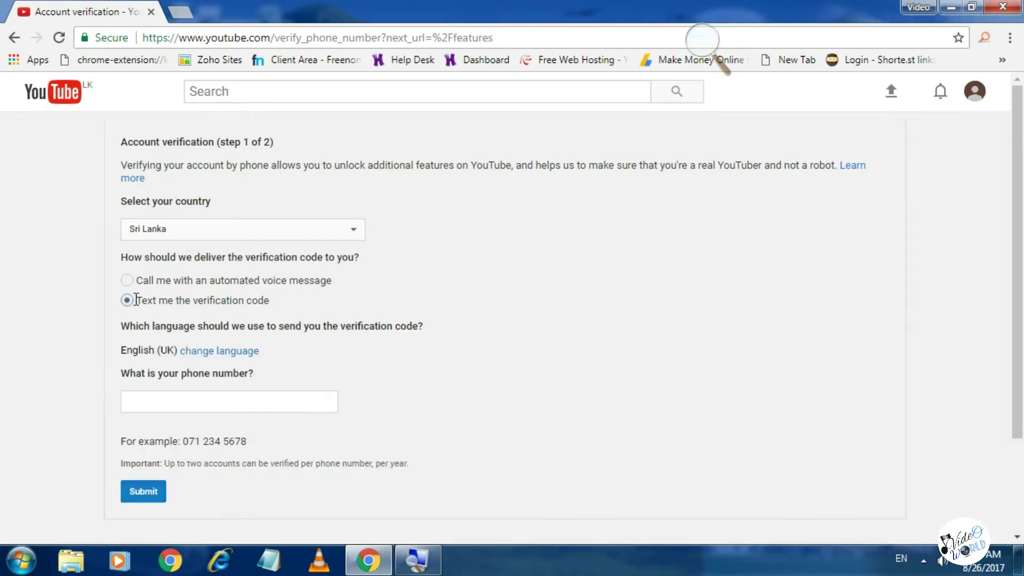
{"action": "left_click", "coordinate": [190, 403]}
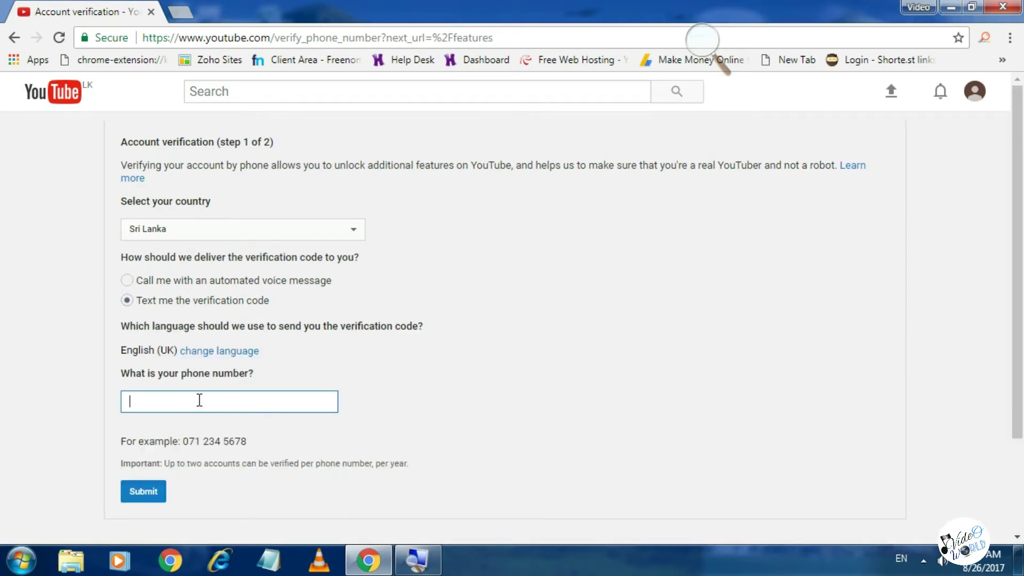
{"action": "left_click", "coordinate": [317, 407]}
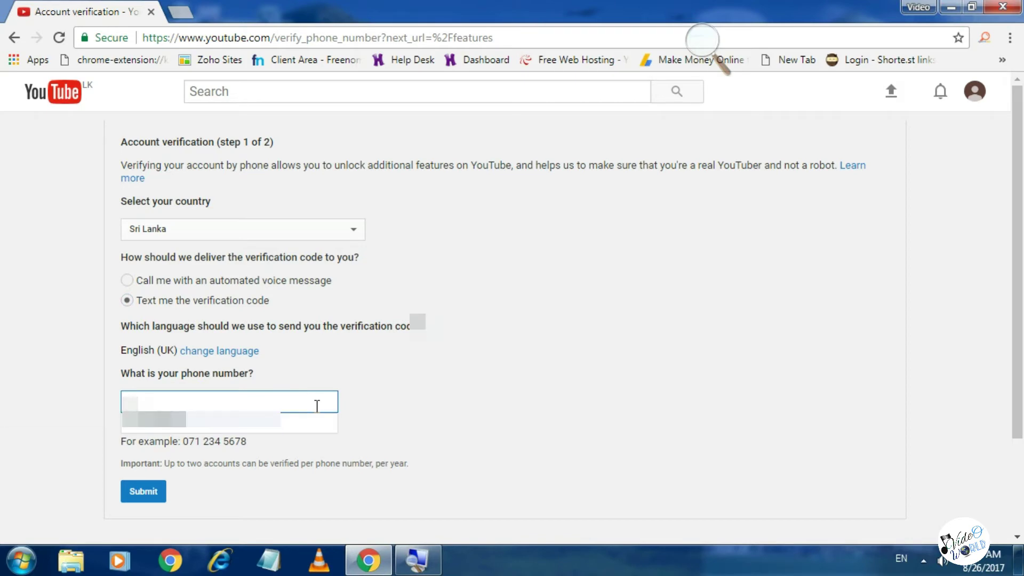
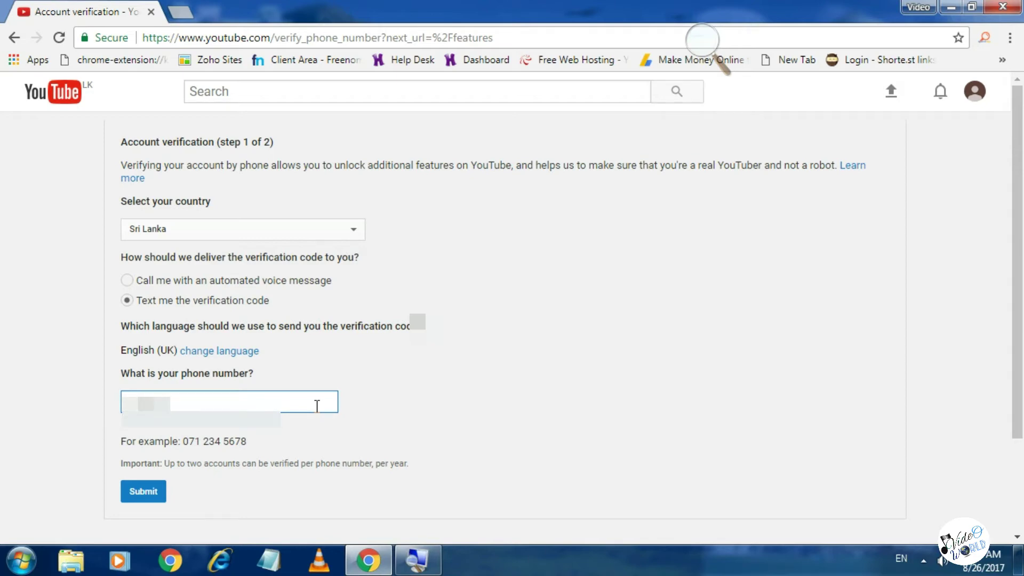
{"action": "left_click", "coordinate": [146, 494]}
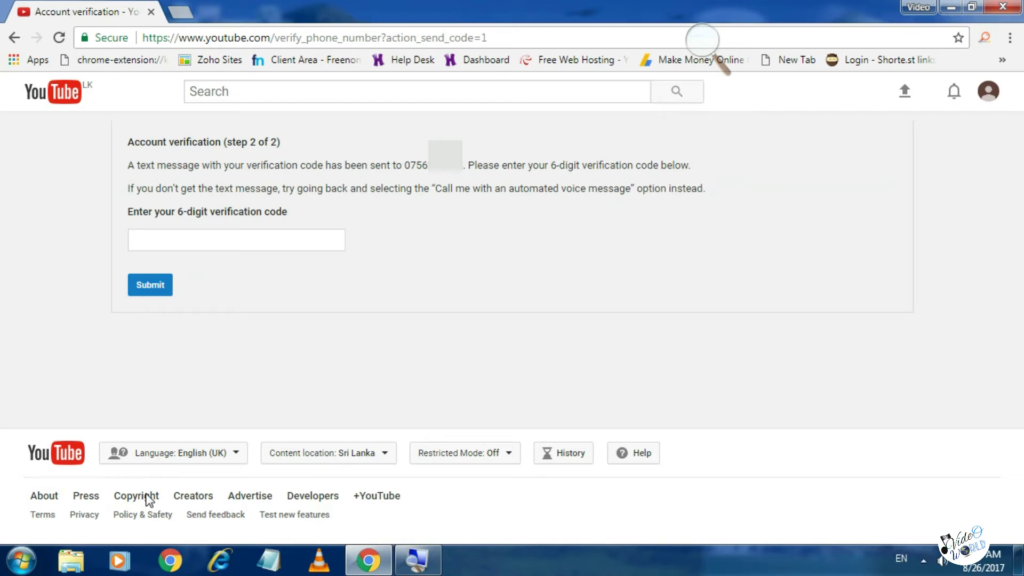
Step: Enter the 6-digit verification code received by text and submit it
{"action": "left_click", "coordinate": [234, 239]}
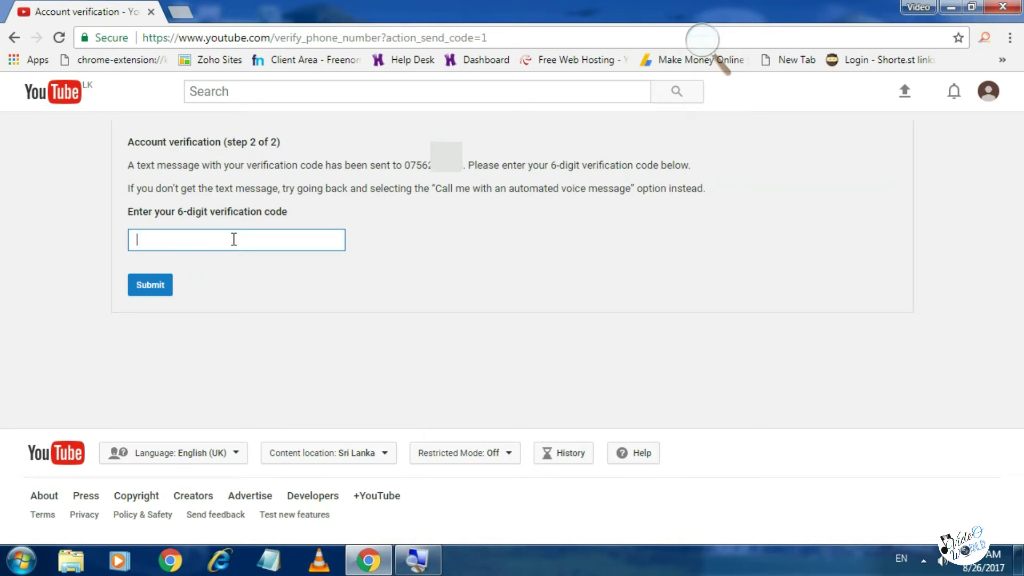
{"action": "left_click", "coordinate": [155, 286]}
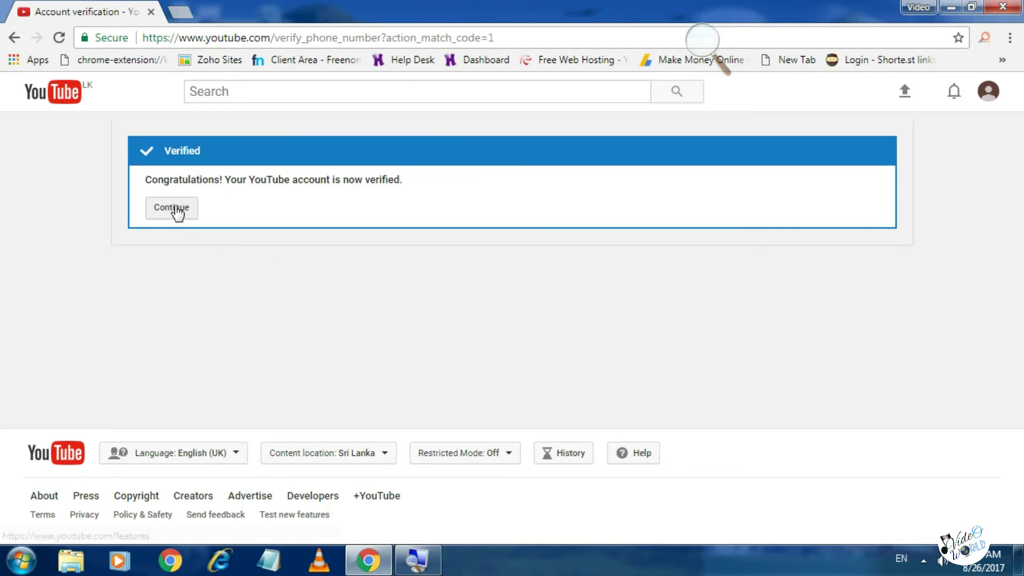
Step: Open the channel's Advanced settings and edit the channel name through the Google account
{"action": "left_click", "coordinate": [177, 211]}
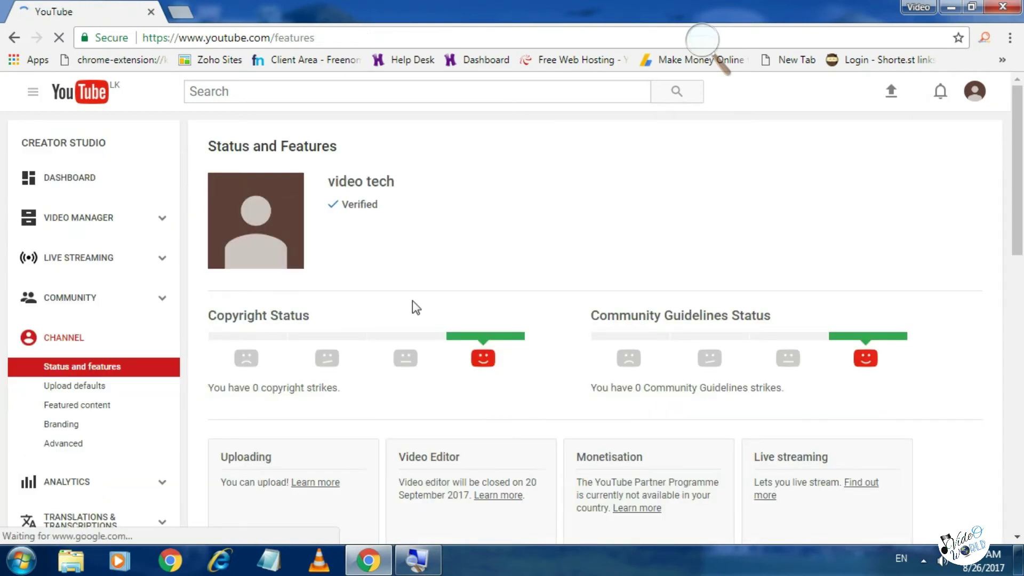
{"action": "scroll", "coordinate": [395, 264], "scroll_direction": "down", "scroll_amount": 3}
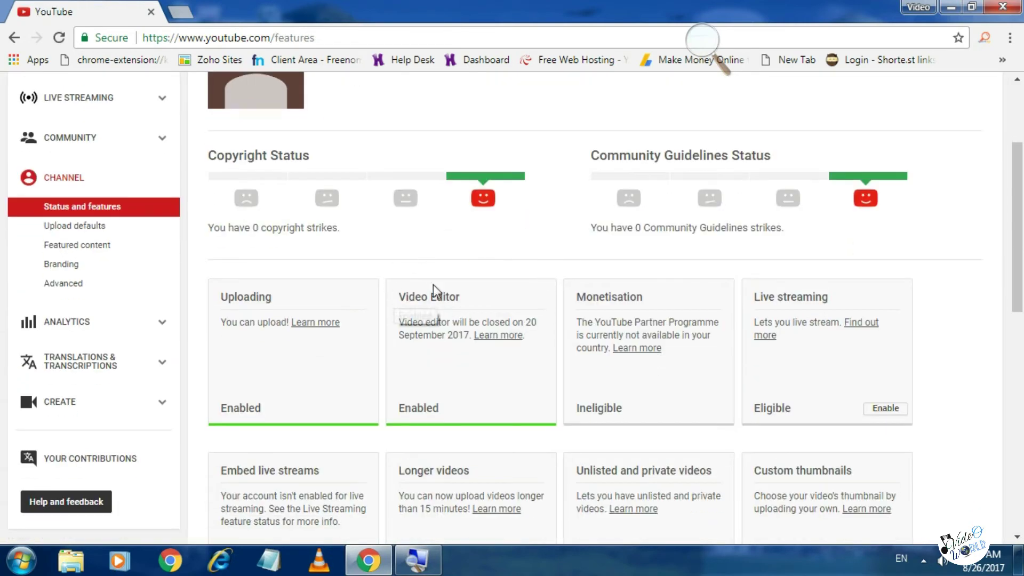
{"action": "scroll", "coordinate": [530, 286], "scroll_direction": "down", "scroll_amount": 3}
{"action": "scroll", "coordinate": [530, 286], "scroll_direction": "up", "scroll_amount": 6}
{"action": "scroll", "coordinate": [203, 299], "scroll_direction": "down", "scroll_amount": 5}
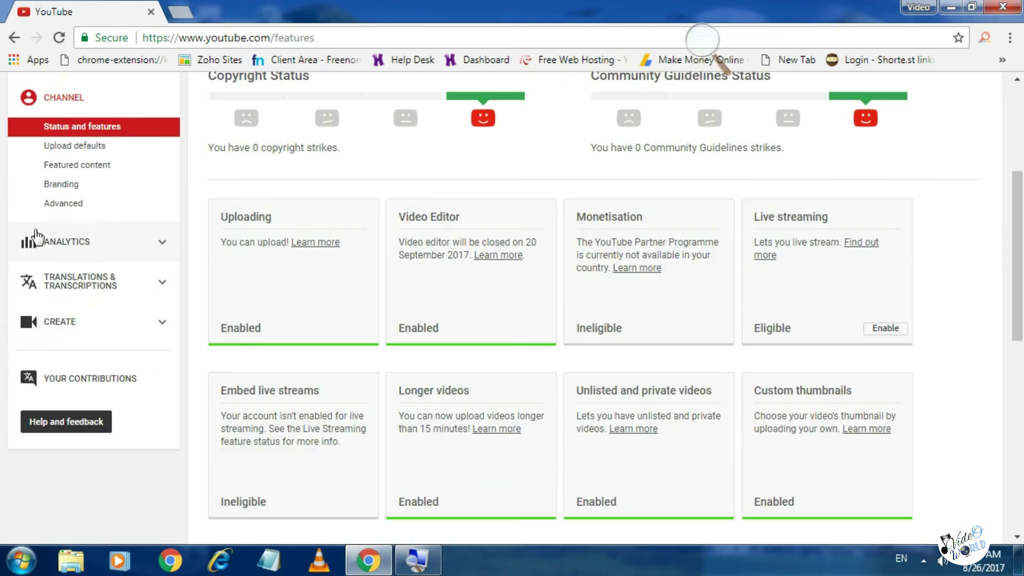
{"action": "left_click", "coordinate": [66, 209]}
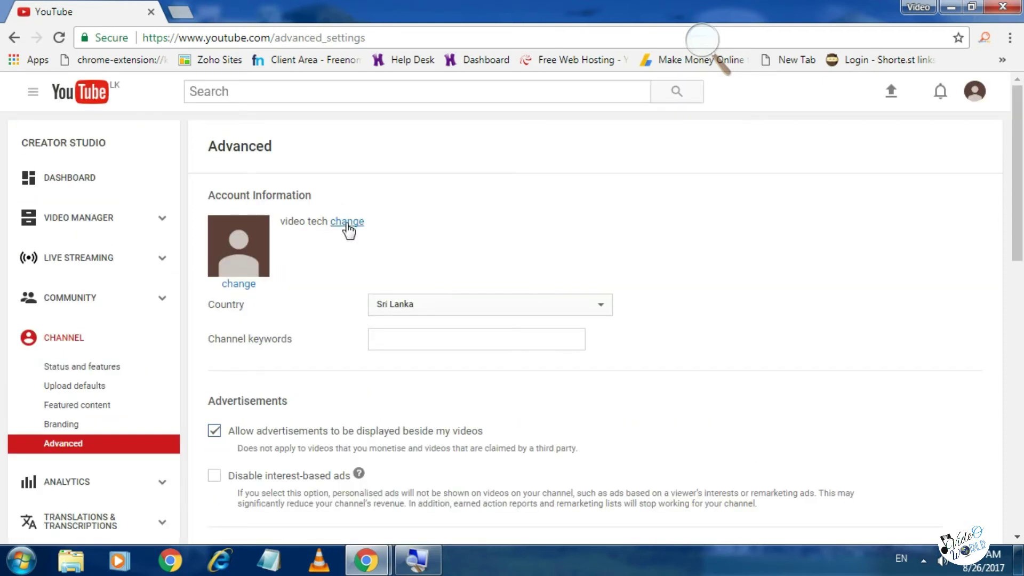
{"action": "left_click", "coordinate": [348, 230]}
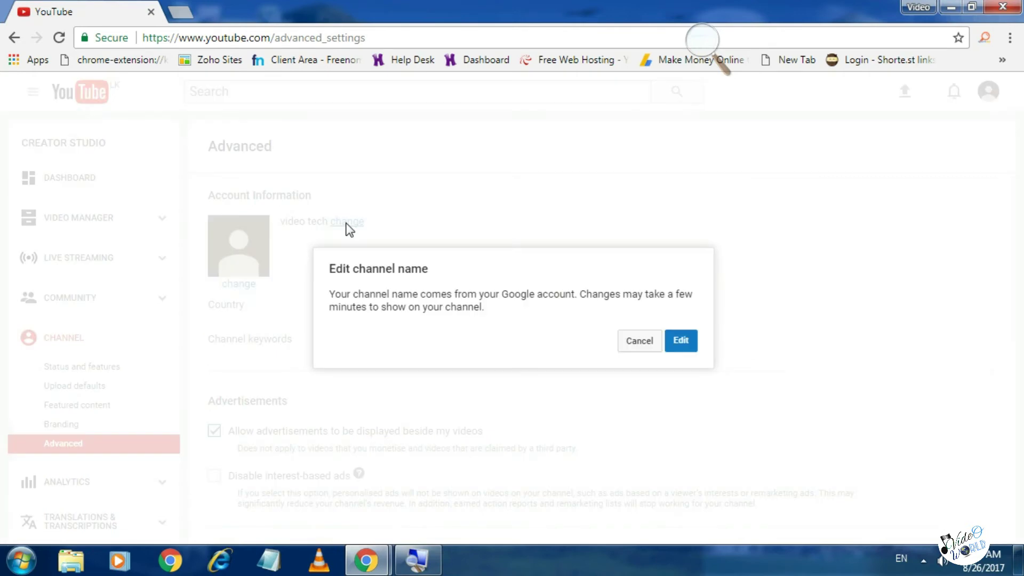
{"action": "left_click", "coordinate": [682, 342]}
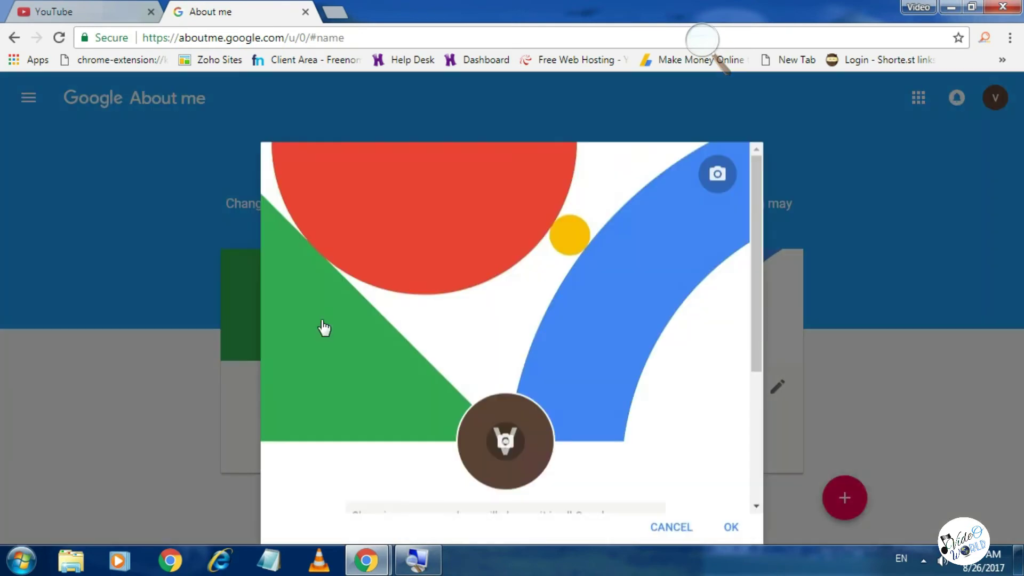
Step: Keep the name as first 'video', last 'tech', confirm with OK, and close the About me tab
{"action": "scroll", "coordinate": [571, 291], "scroll_direction": "down", "scroll_amount": 4}
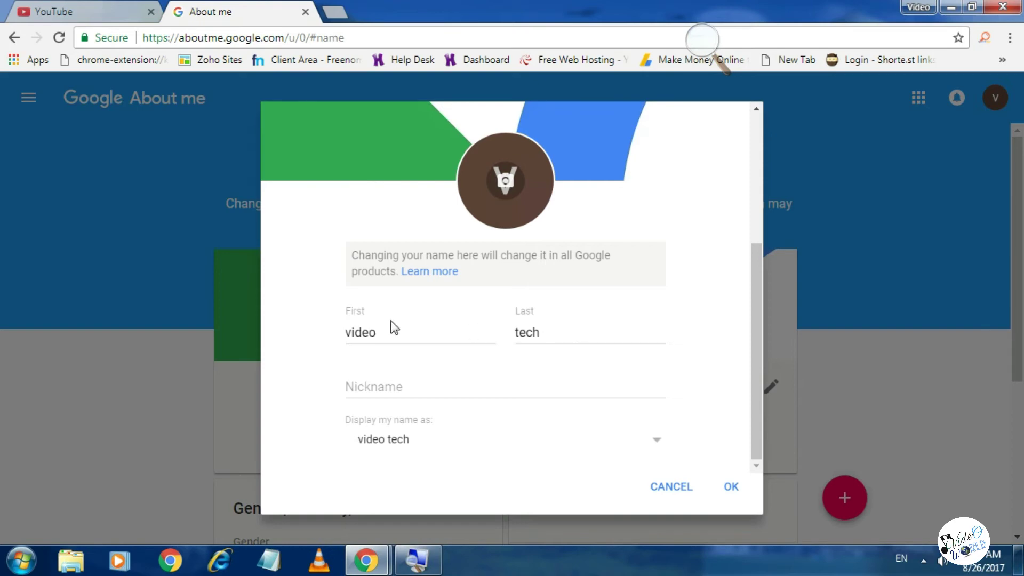
{"action": "left_click", "coordinate": [393, 331]}
{"action": "left_click", "coordinate": [570, 331]}
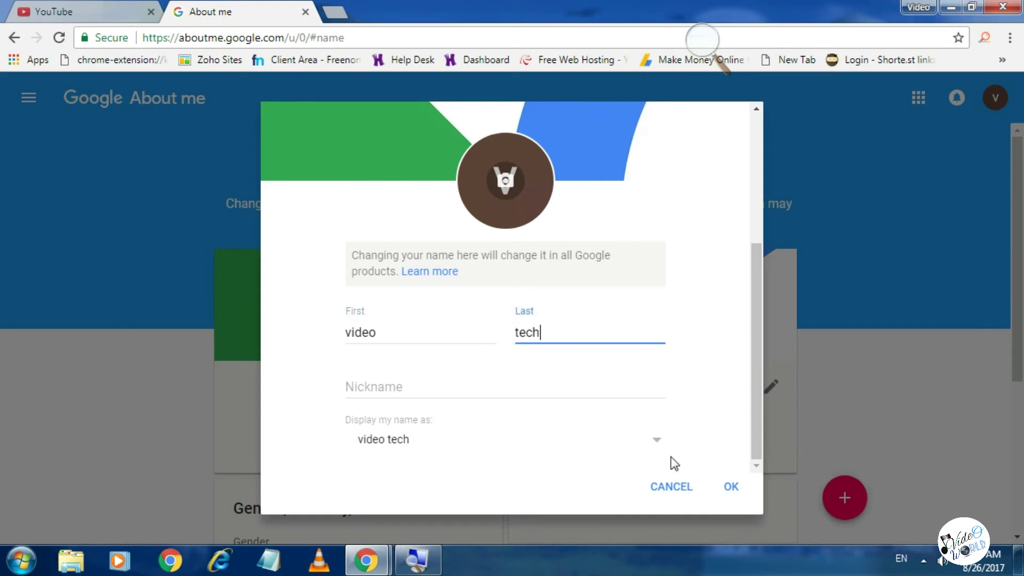
{"action": "left_click", "coordinate": [732, 487]}
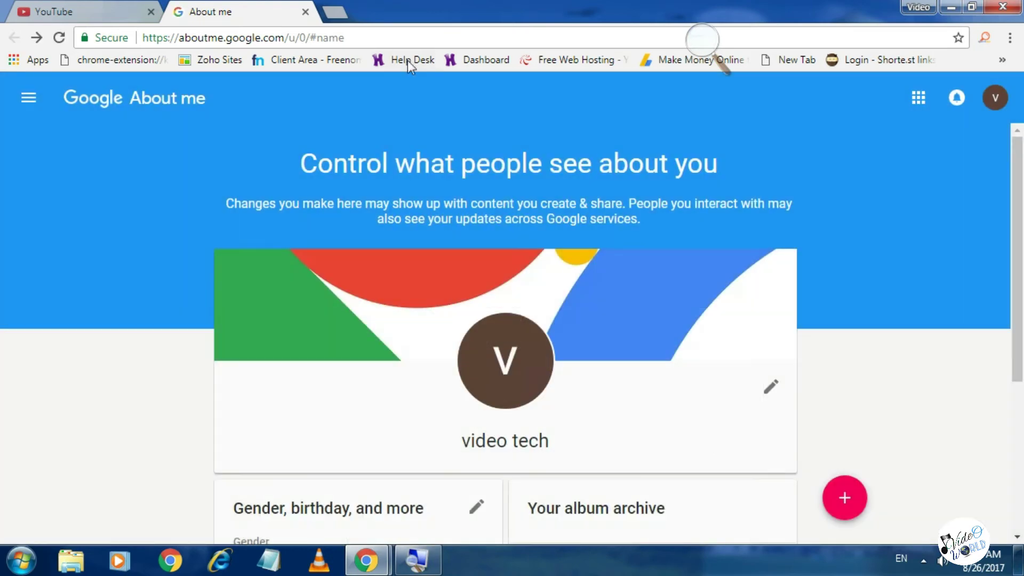
{"action": "left_click", "coordinate": [305, 12]}
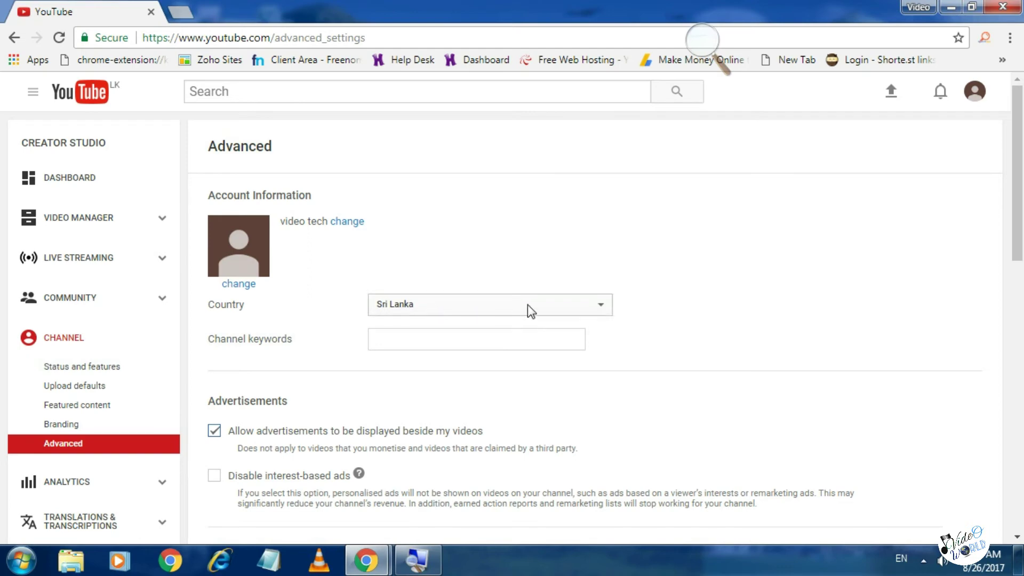
Step: Choose United States in the Country dropdown and save the Advanced channel settings
{"action": "left_click", "coordinate": [603, 310]}
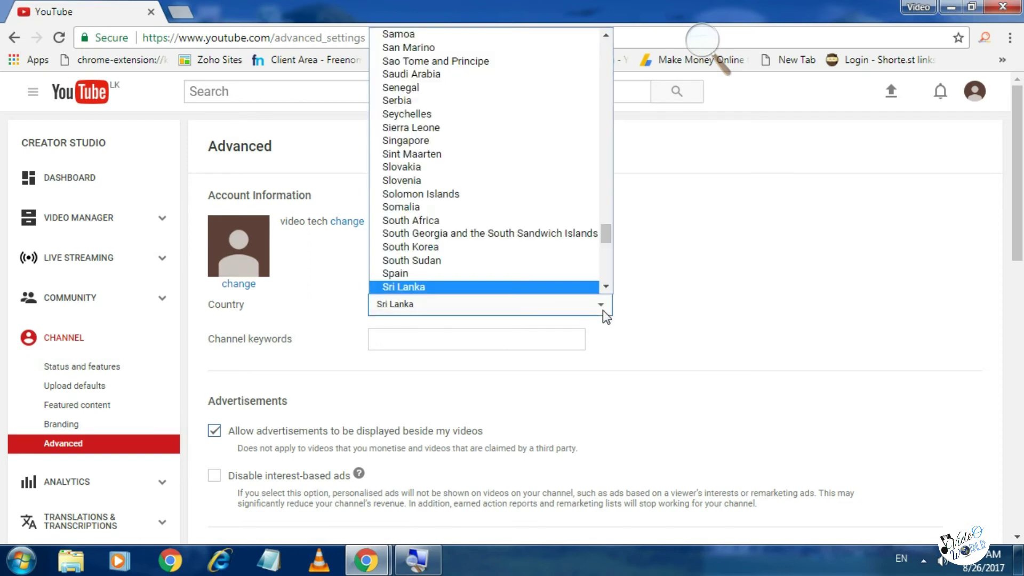
{"action": "left_click_drag", "start_coordinate": [607, 289], "coordinate": [607, 289]}
{"action": "left_click", "coordinate": [606, 288]}
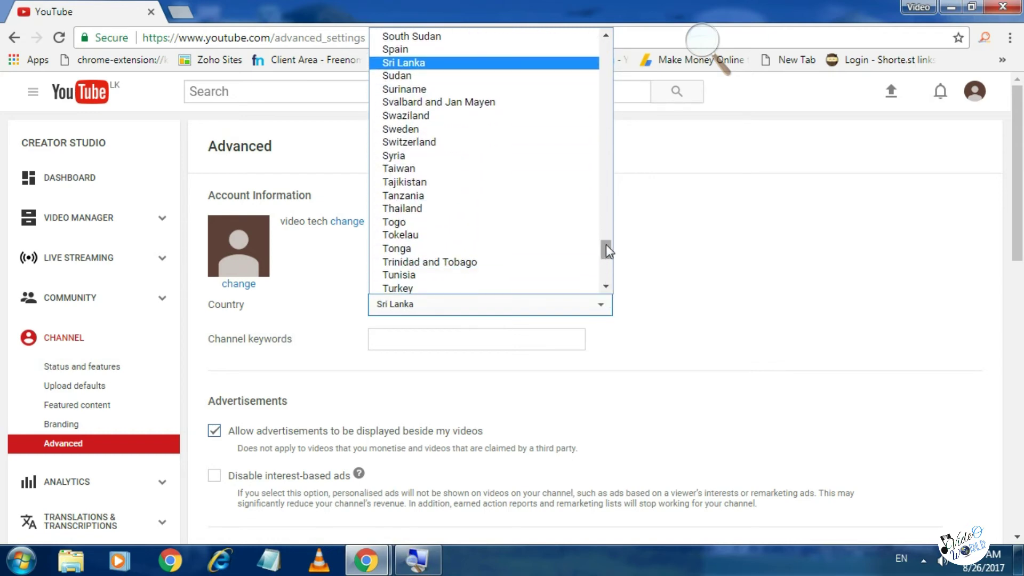
{"action": "left_click_drag", "start_coordinate": [606, 251], "coordinate": [556, 269]}
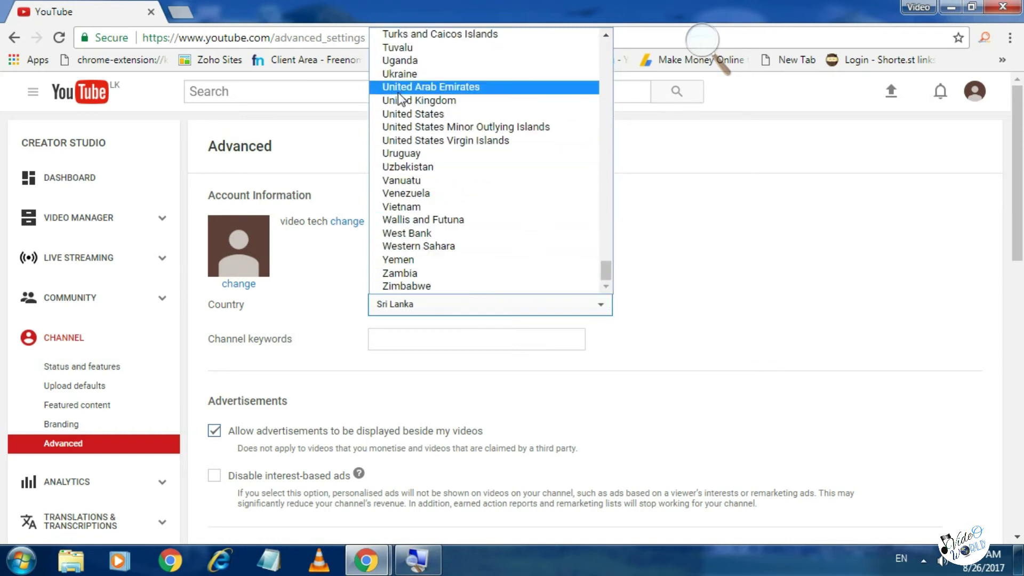
{"action": "left_click", "coordinate": [439, 115]}
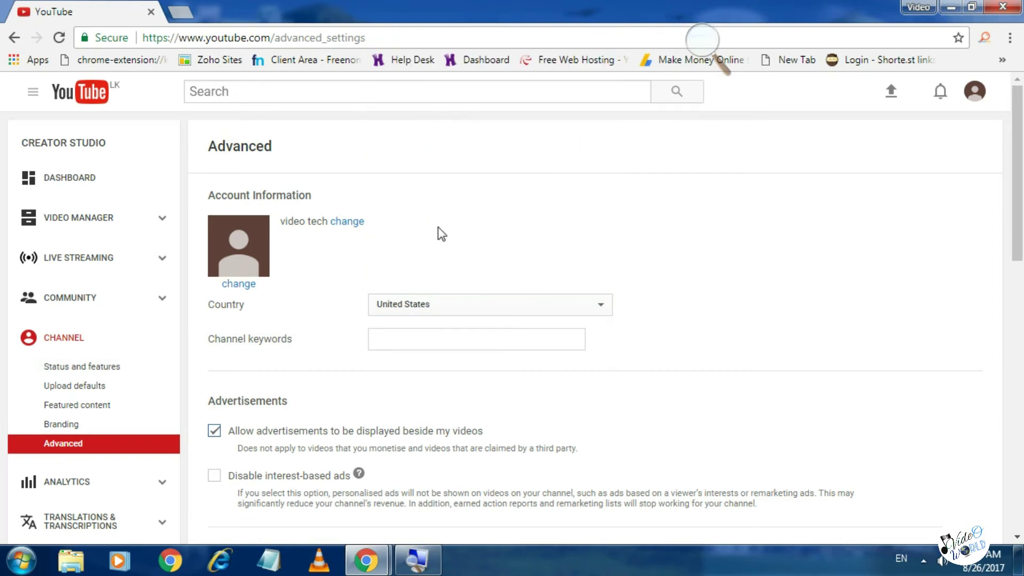
{"action": "left_click", "coordinate": [389, 336]}
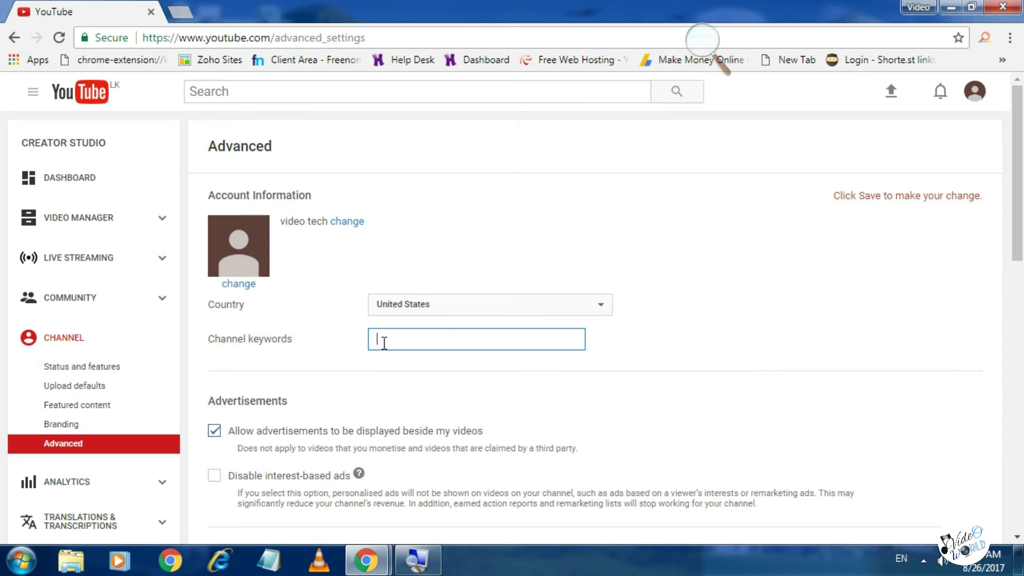
{"action": "scroll", "coordinate": [384, 343], "scroll_direction": "down", "scroll_amount": 6}
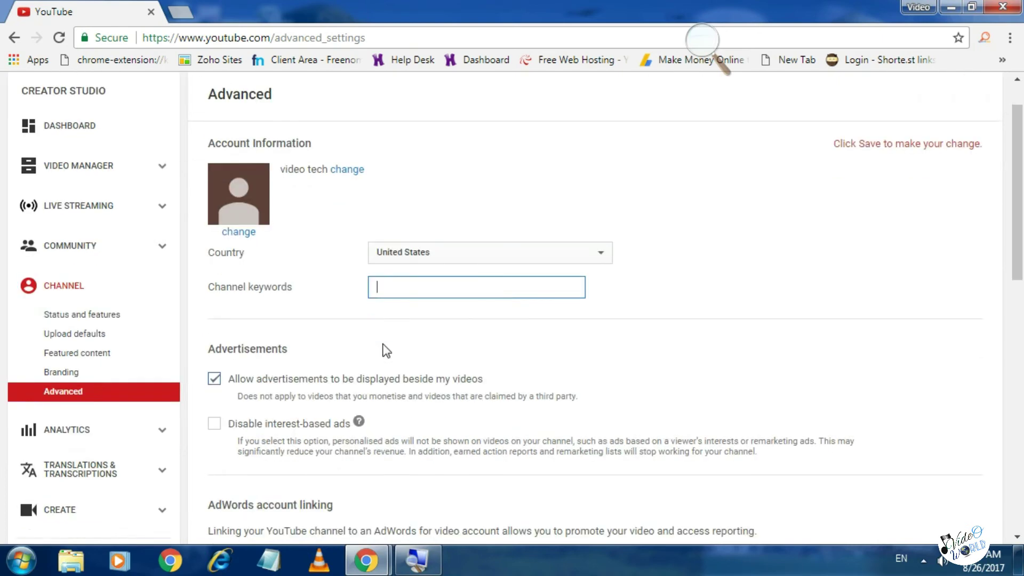
{"action": "scroll", "coordinate": [376, 461], "scroll_direction": "down", "scroll_amount": 8}
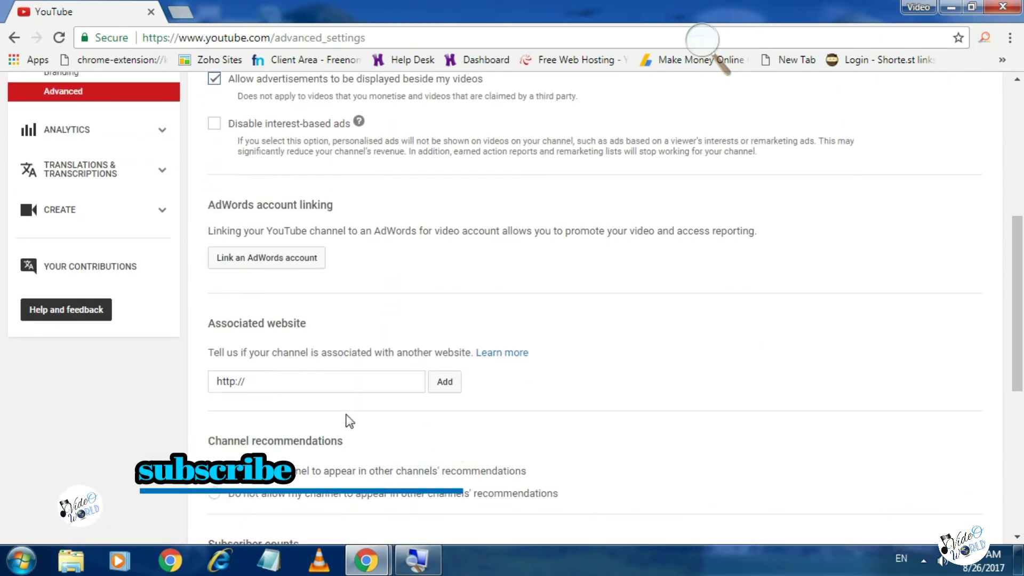
{"action": "left_click", "coordinate": [242, 346]}
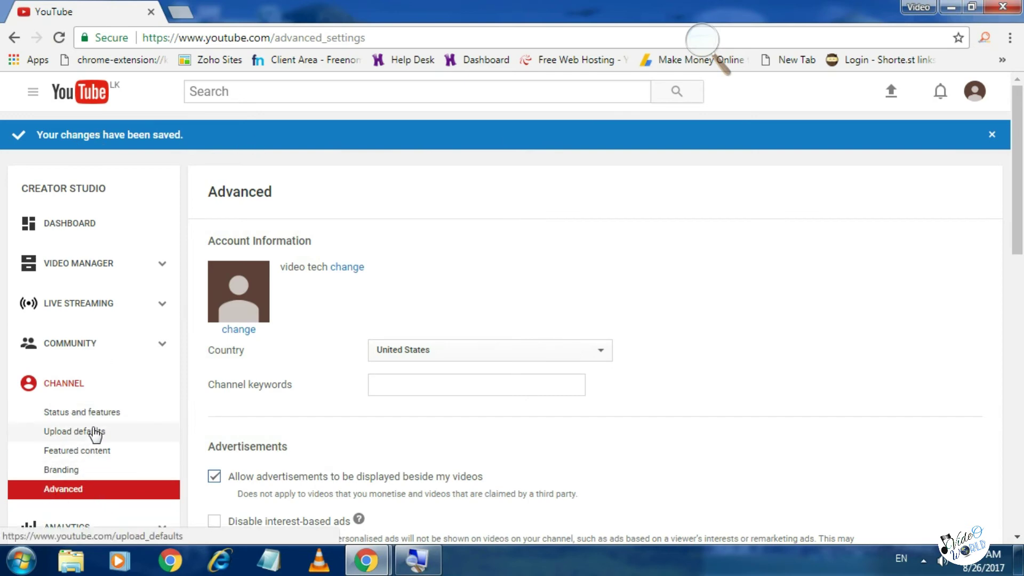
Step: In Upload defaults, set the Category to Education and save
{"action": "left_click", "coordinate": [66, 434]}
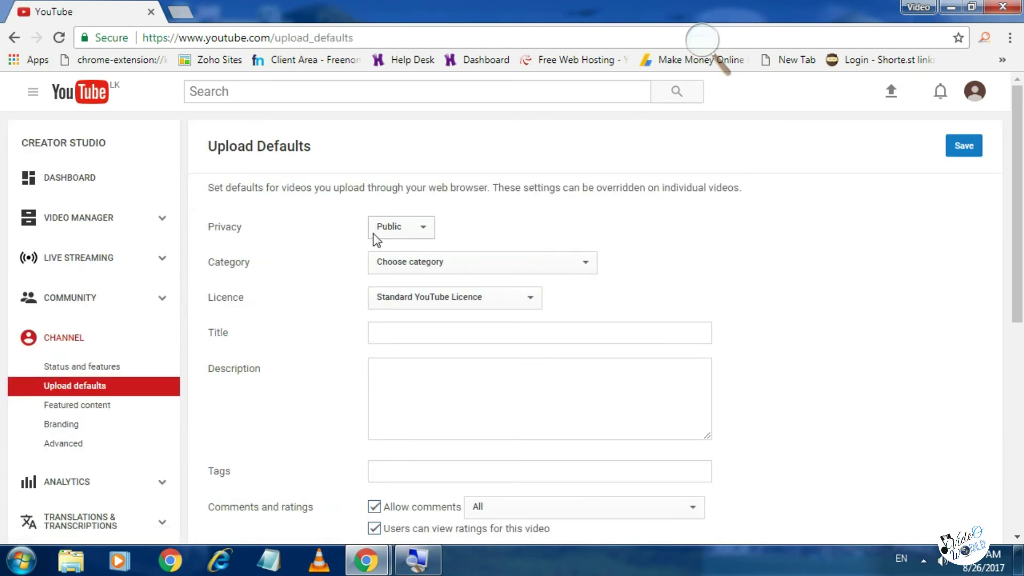
{"action": "left_click", "coordinate": [587, 264]}
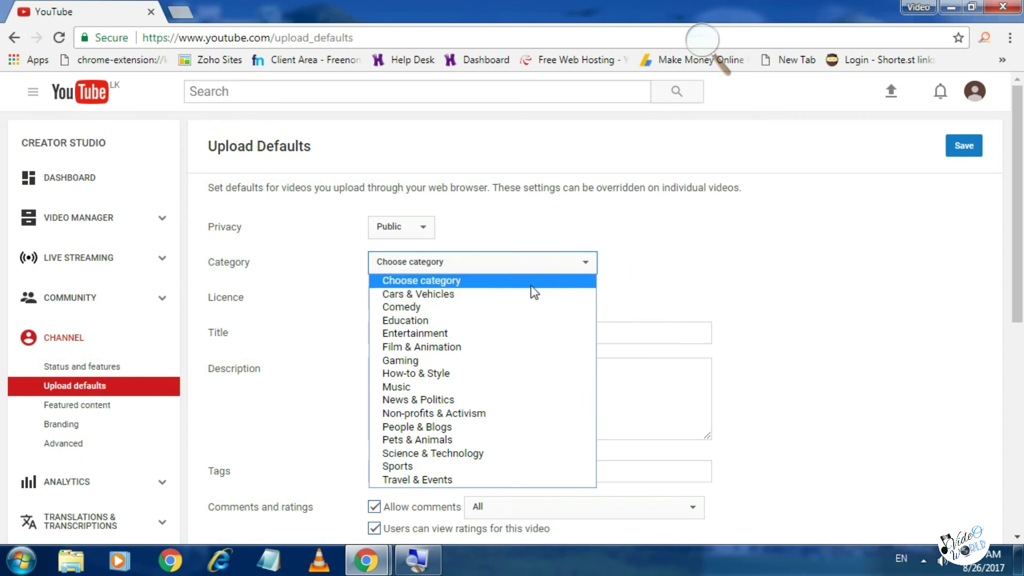
{"action": "left_click", "coordinate": [416, 333]}
{"action": "left_click", "coordinate": [425, 320]}
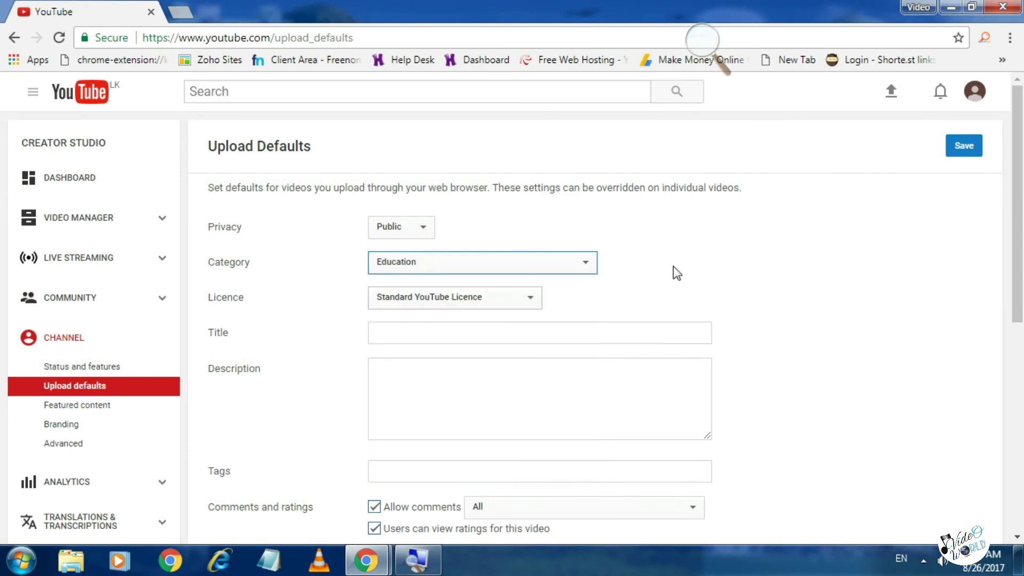
{"action": "left_click", "coordinate": [968, 154]}
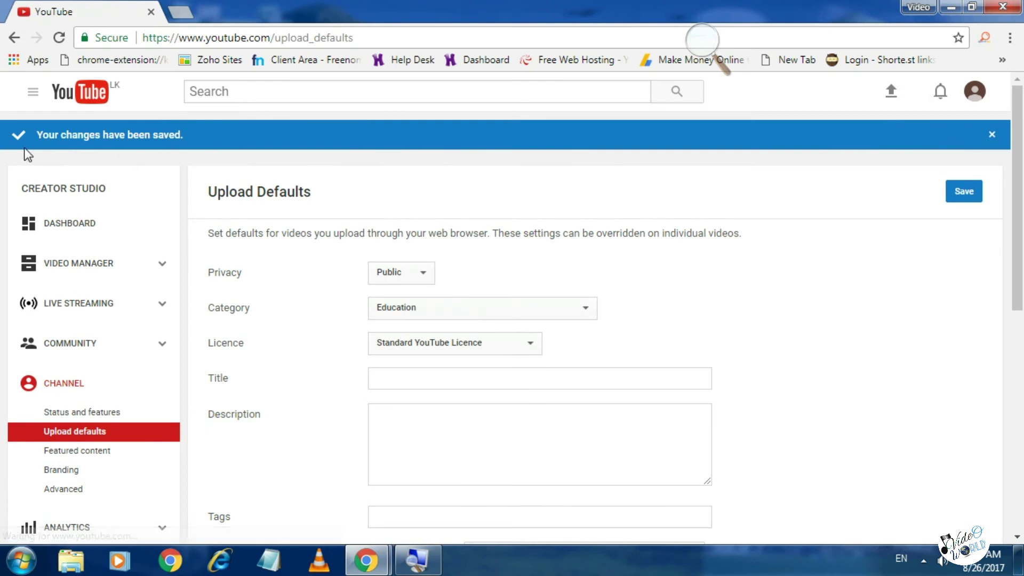
{"action": "scroll", "coordinate": [104, 423], "scroll_direction": "down", "scroll_amount": 5}
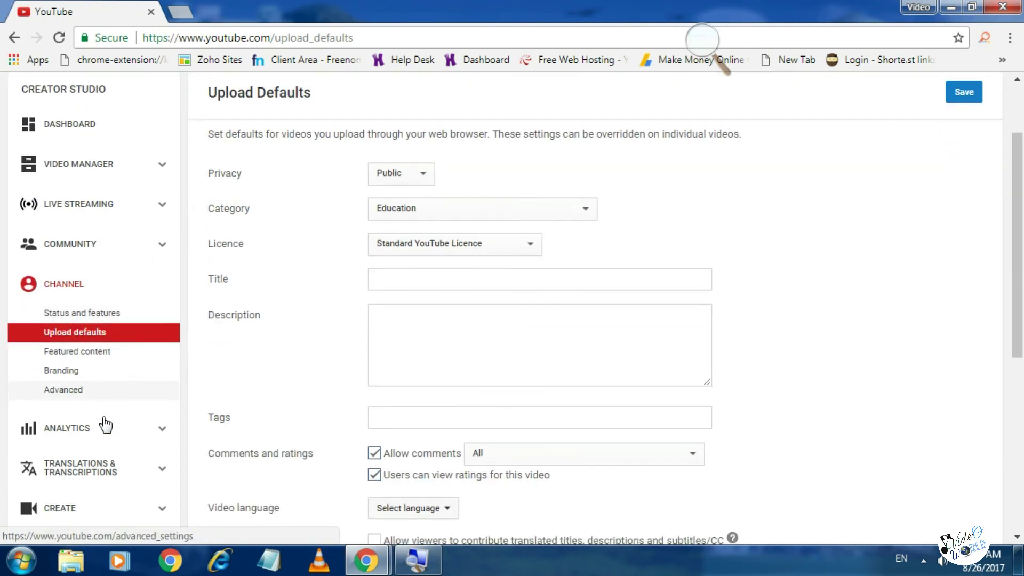
{"action": "scroll", "coordinate": [104, 423], "scroll_direction": "up", "scroll_amount": 5}
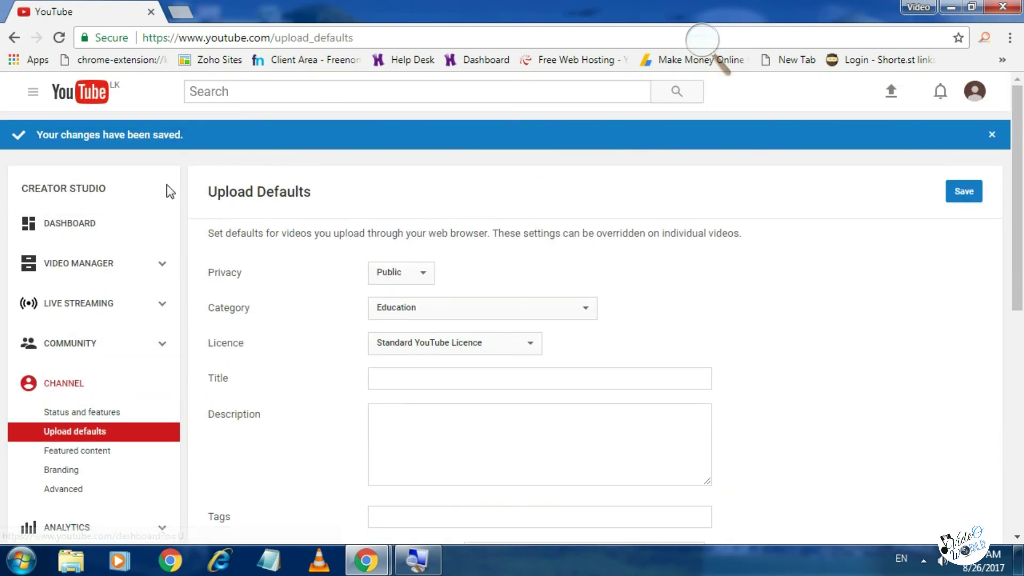
{"action": "left_click", "coordinate": [33, 93]}
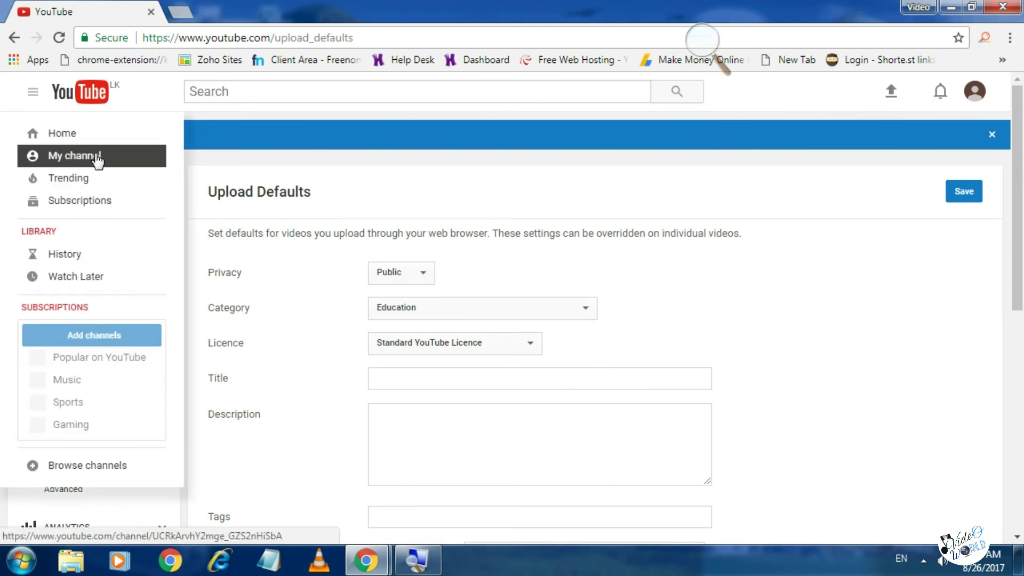
Step: Open My channel, then open the channel description editor and close it with Done, leaving it empty
{"action": "left_click", "coordinate": [95, 154]}
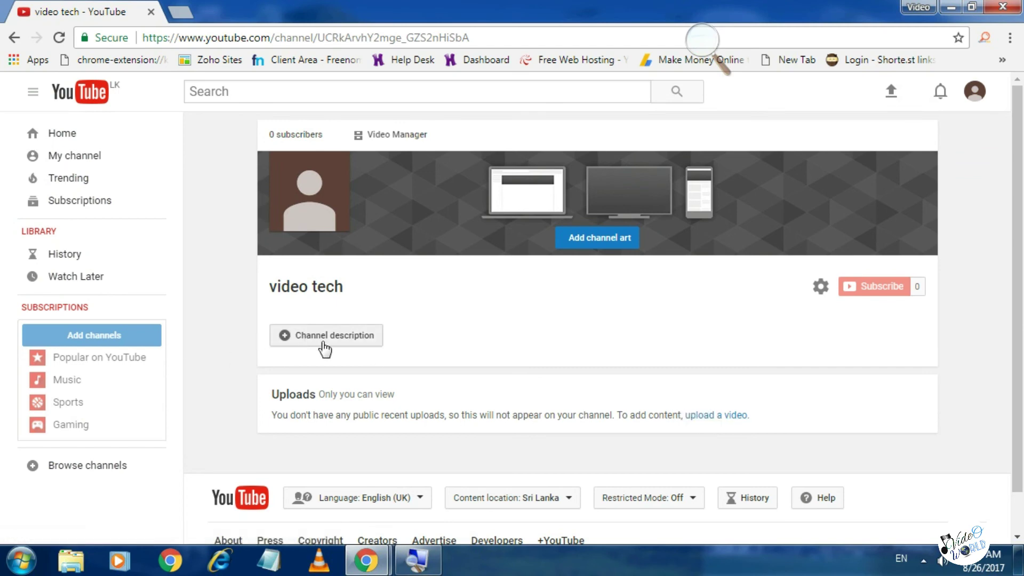
{"action": "left_click", "coordinate": [287, 339]}
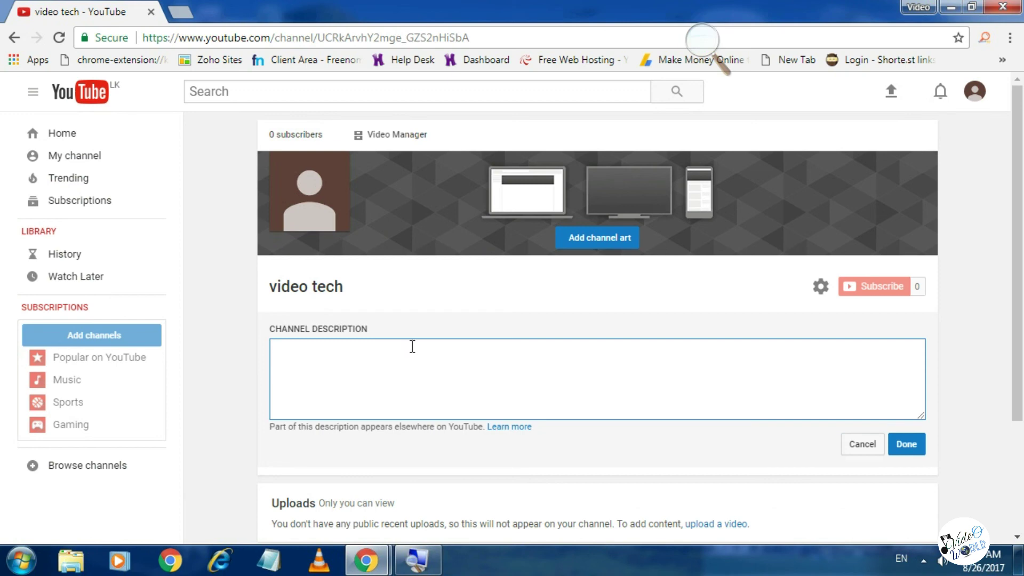
{"action": "left_click", "coordinate": [907, 445]}
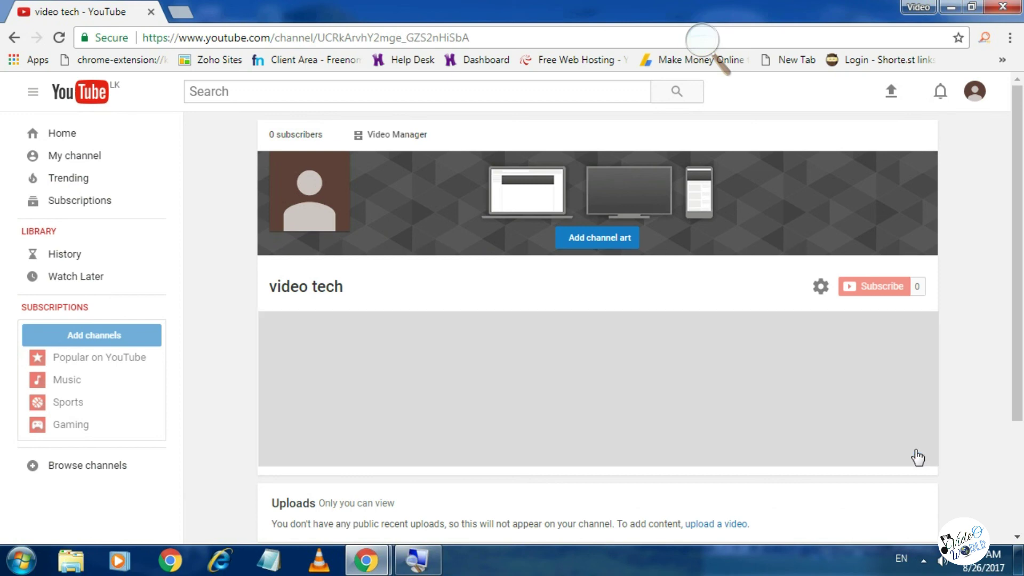